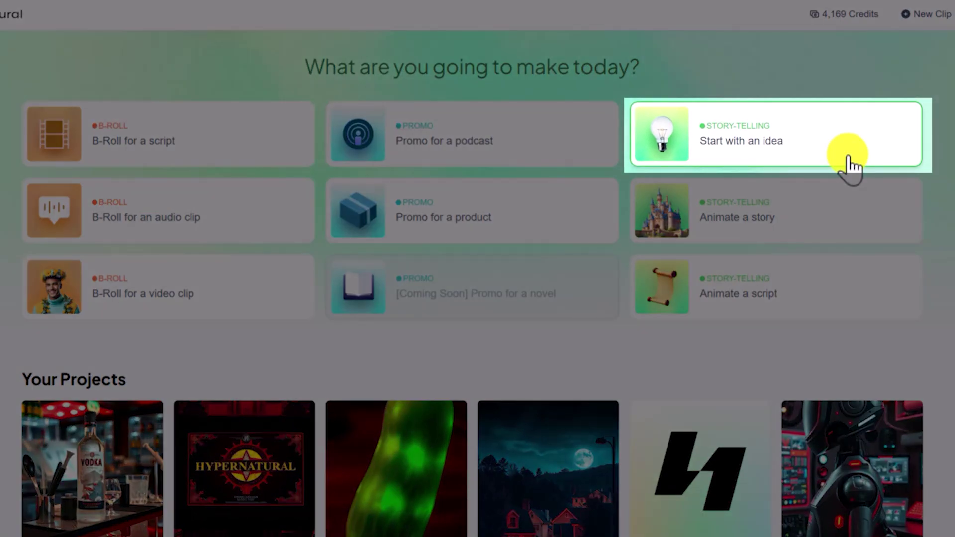
Start a story from the idea of a dark, mysterious missing-cat tale and generate three ideas
click(851, 165)
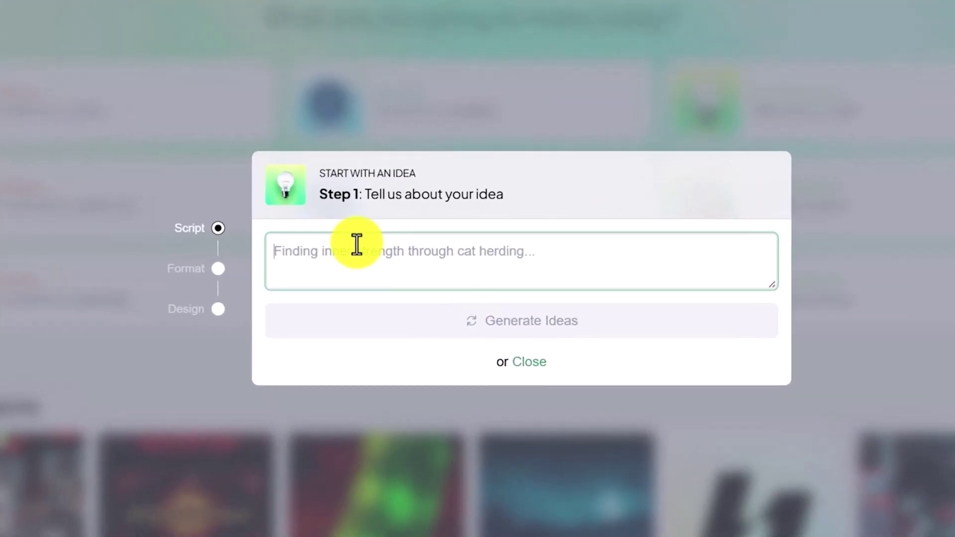
text(A dark mysterious tale about a missing cat.)
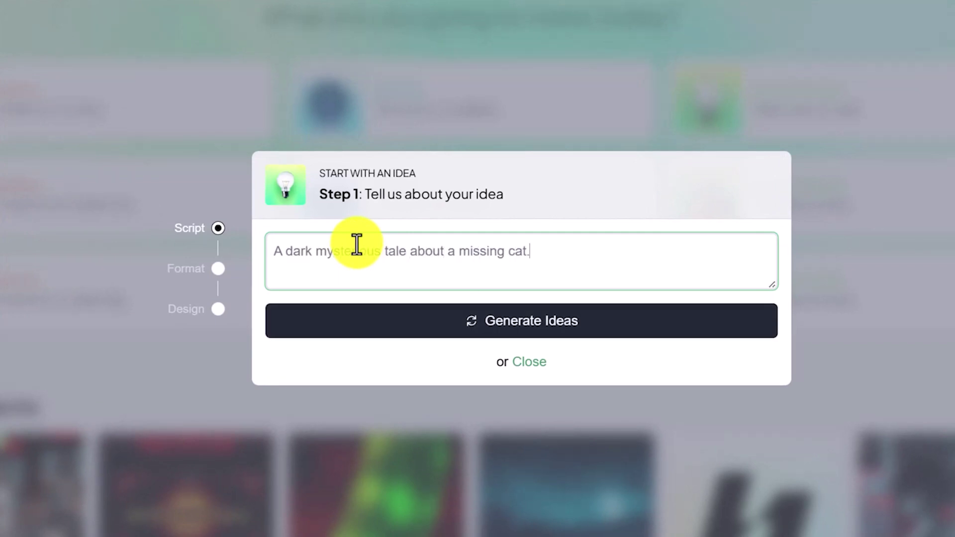
click(619, 328)
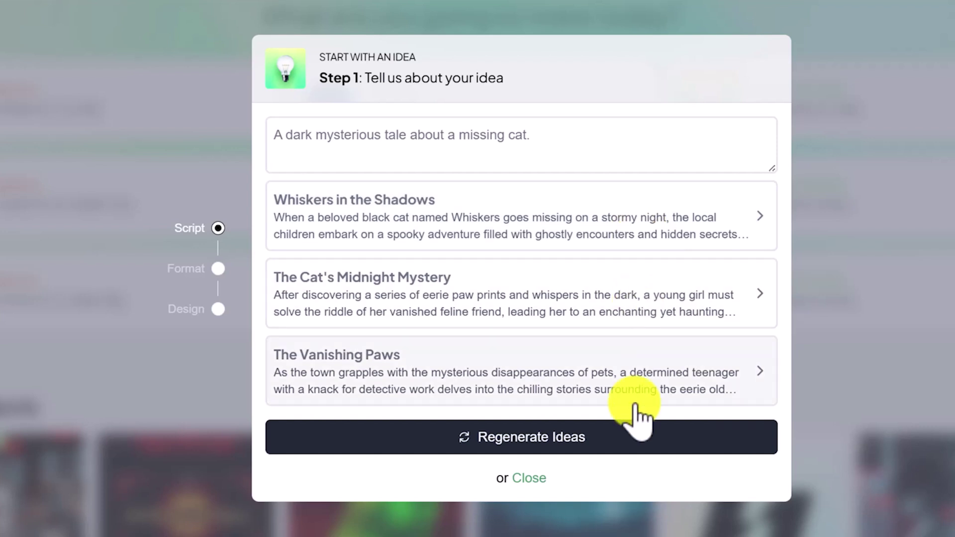
Choose the 'Whiskers in the Shadows' idea, review narrator voices, and confirm the format
click(595, 246)
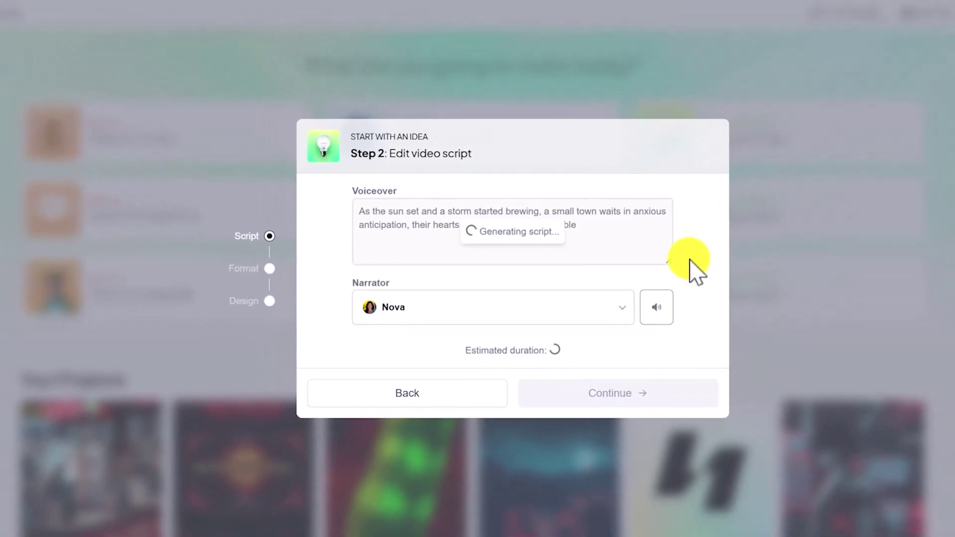
click(634, 317)
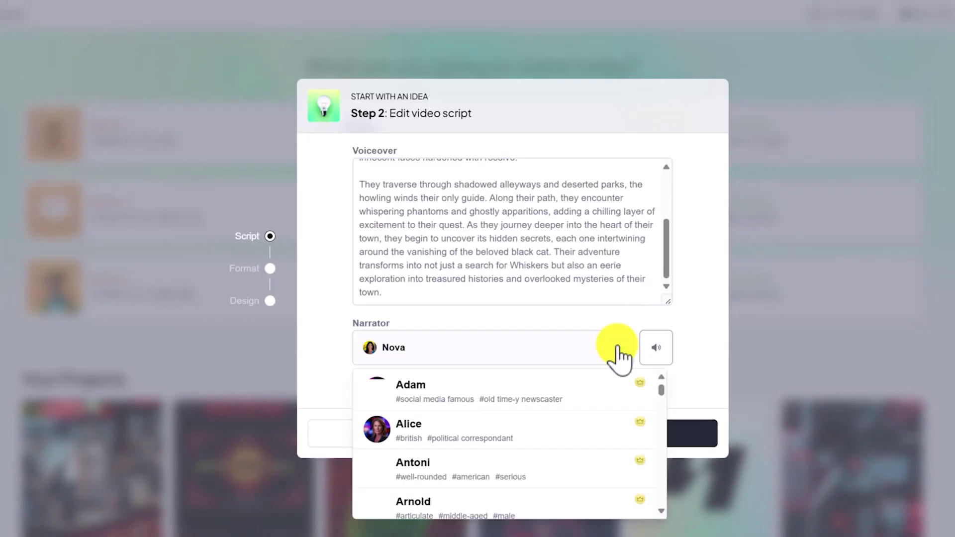
scroll(649, 485, down, 1)
scroll(670, 466, down, 3)
scroll(670, 467, down, 3)
scroll(669, 467, down, 3)
scroll(669, 467, down, 3)
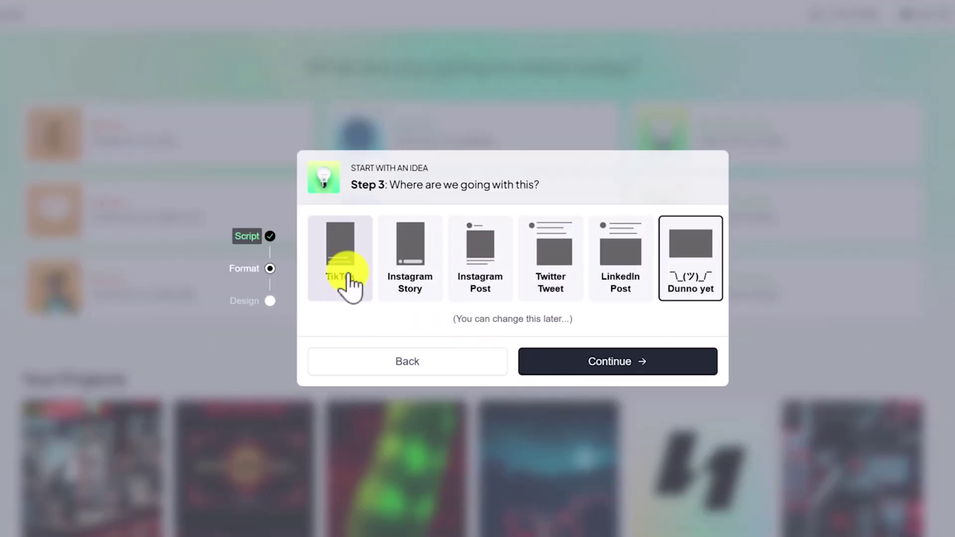
click(608, 367)
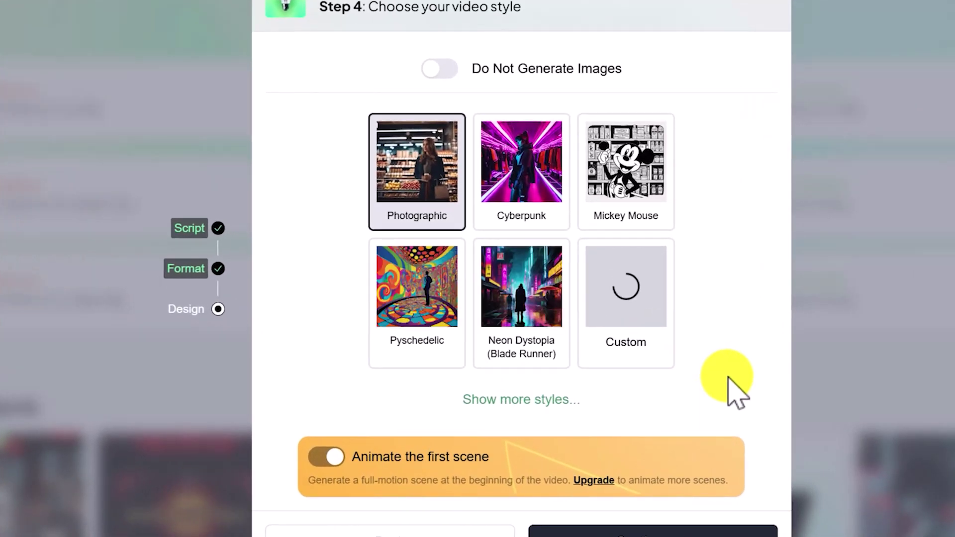
Browse the full style grid, glance at Custom, and pick Slasher Film (Wes Craven)
click(499, 399)
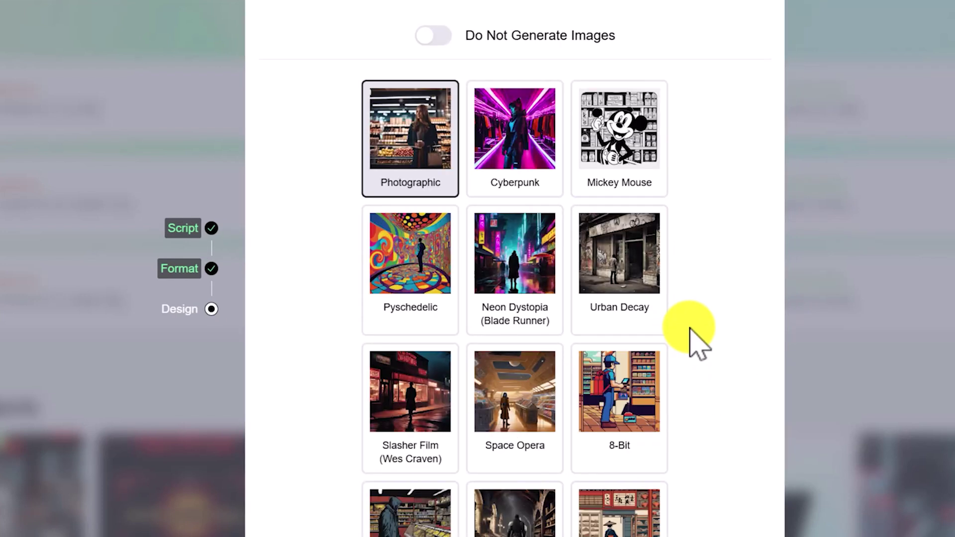
scroll(698, 340, down, 1)
scroll(697, 339, down, 1)
scroll(697, 340, down, 1)
scroll(698, 340, down, 1)
scroll(698, 340, down, 1)
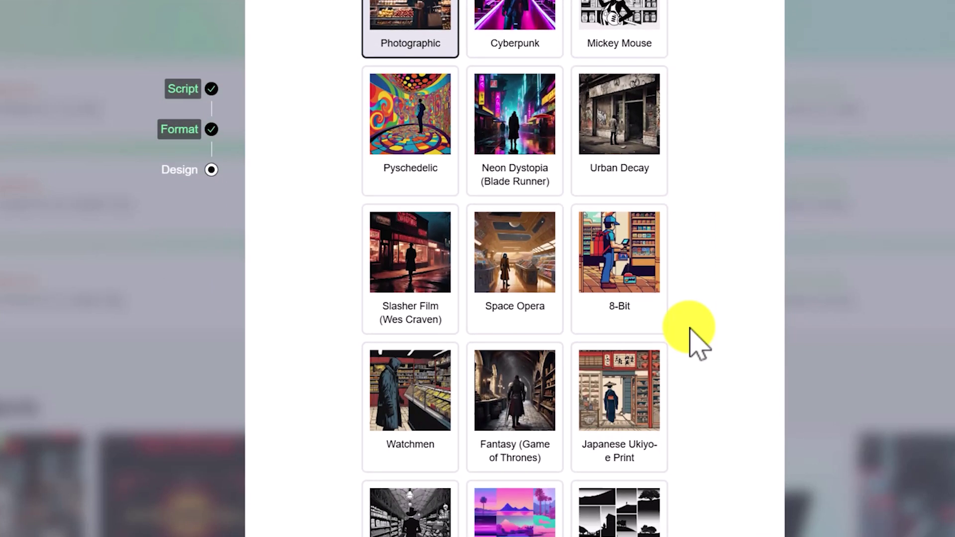
scroll(697, 340, down, 1)
scroll(698, 340, down, 1)
scroll(699, 340, down, 1)
scroll(698, 340, down, 1)
scroll(699, 340, down, 1)
scroll(698, 340, down, 1)
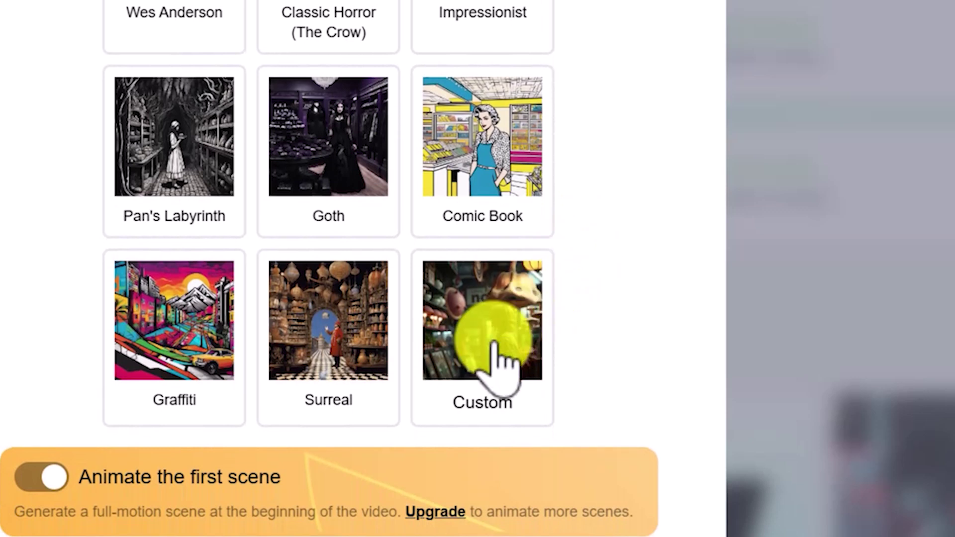
click(496, 359)
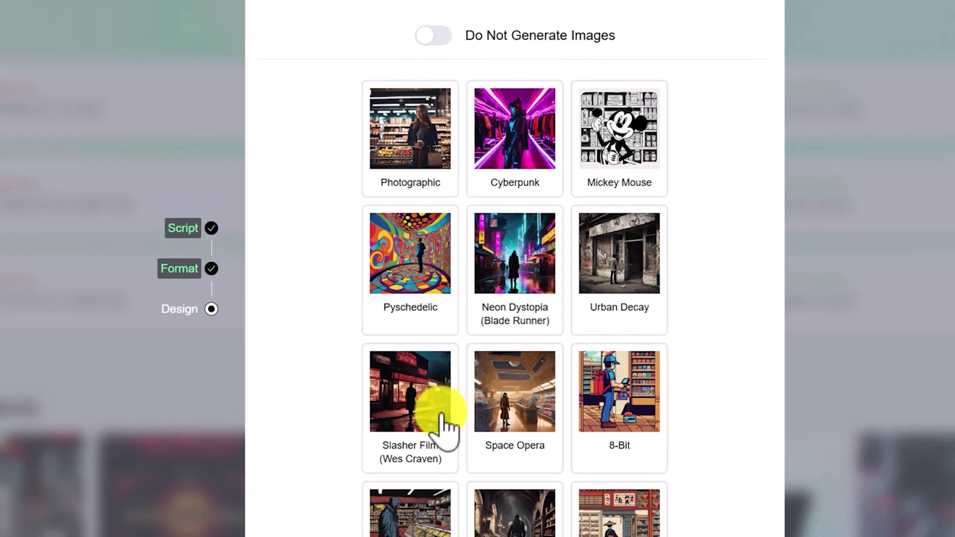
click(442, 418)
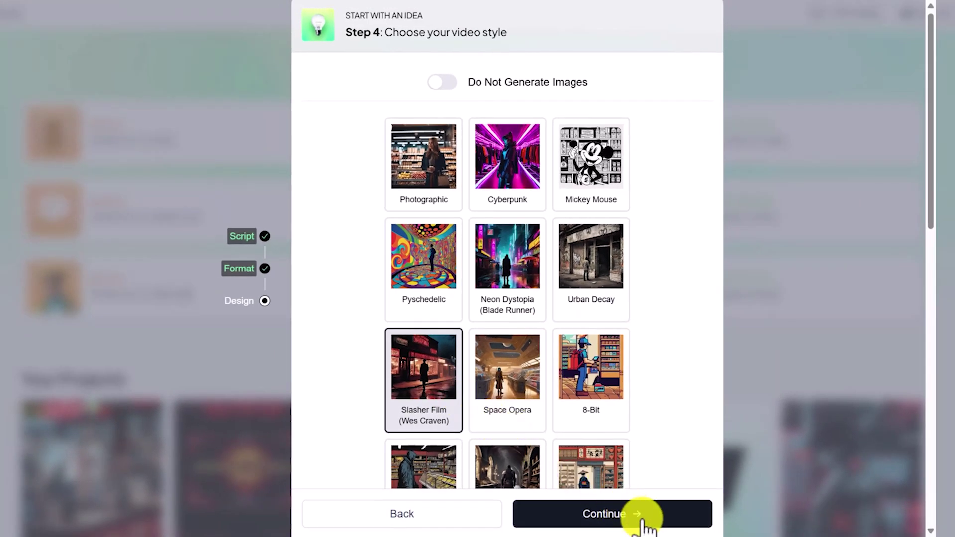
Advance through the design step with 70s Retro captions and start video generation
click(645, 521)
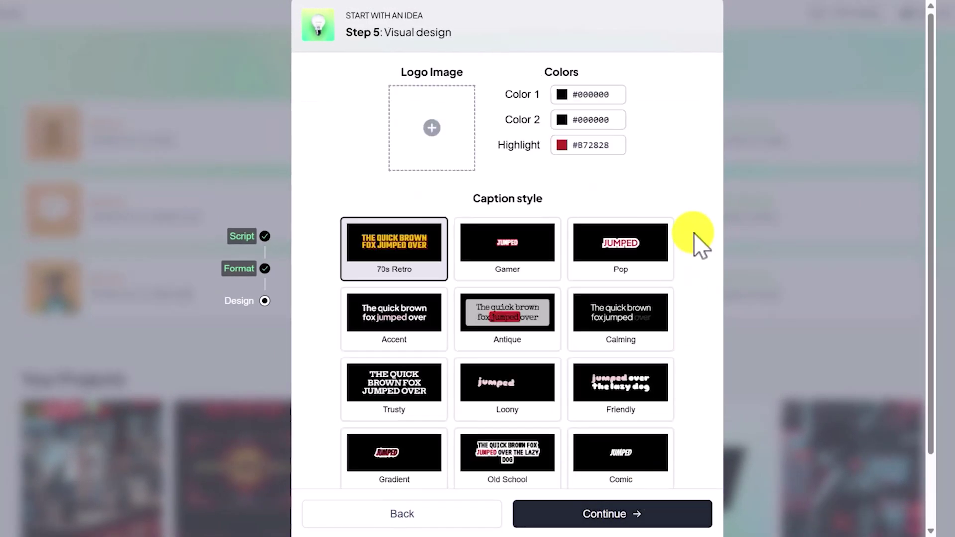
scroll(700, 241, down, 2)
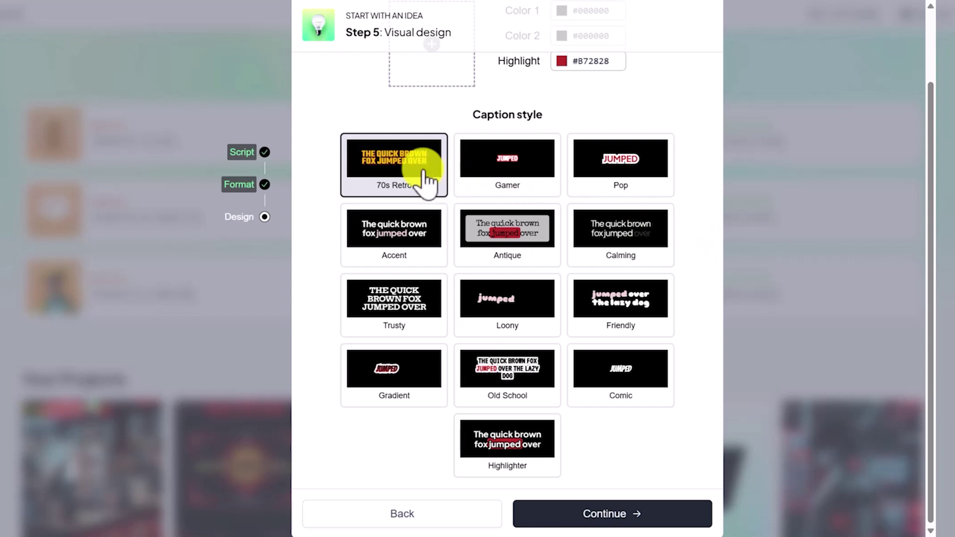
click(601, 520)
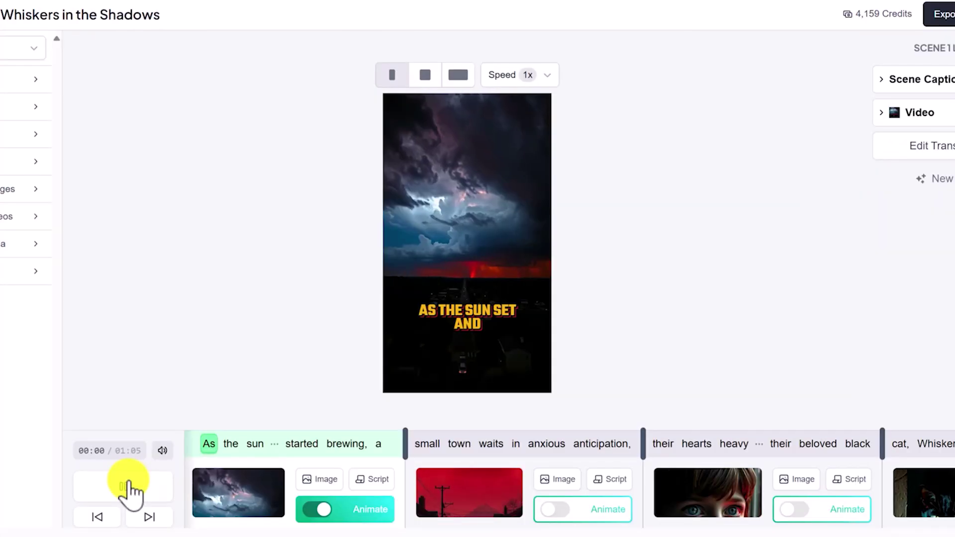
Play the generated preview up to the deserted parks and howling winds scene
click(129, 489)
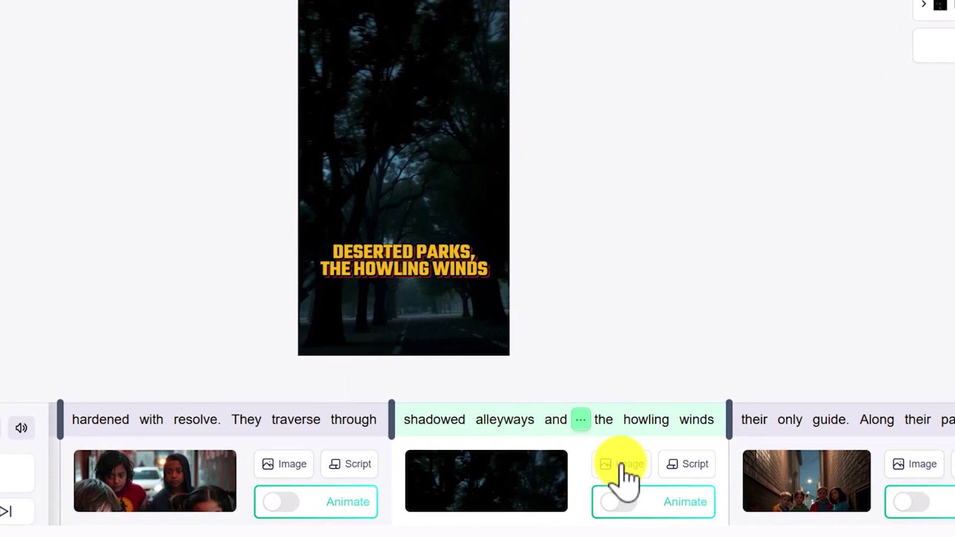
Set the deserted-parks scene's image style to Classic Horror (The Crow) and select its old prompt for rewriting
click(624, 466)
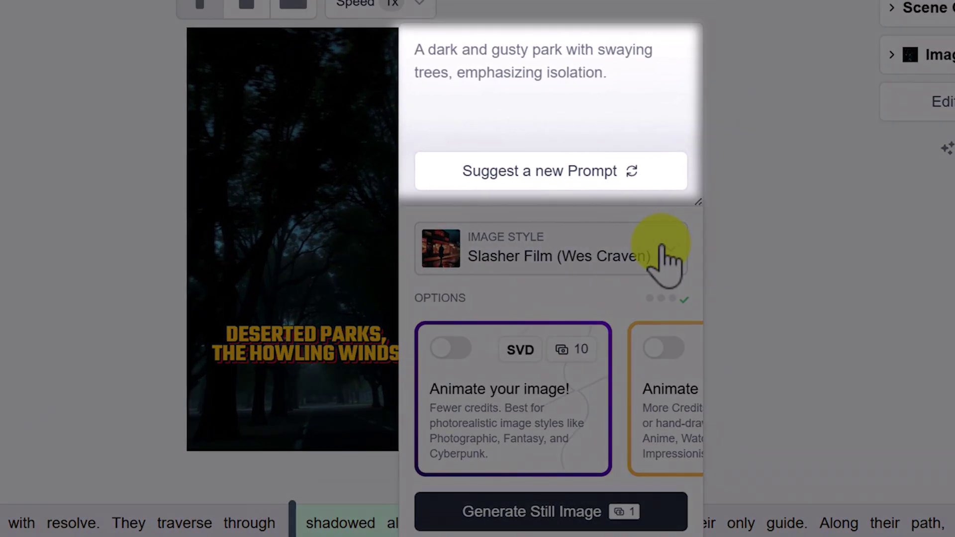
click(668, 257)
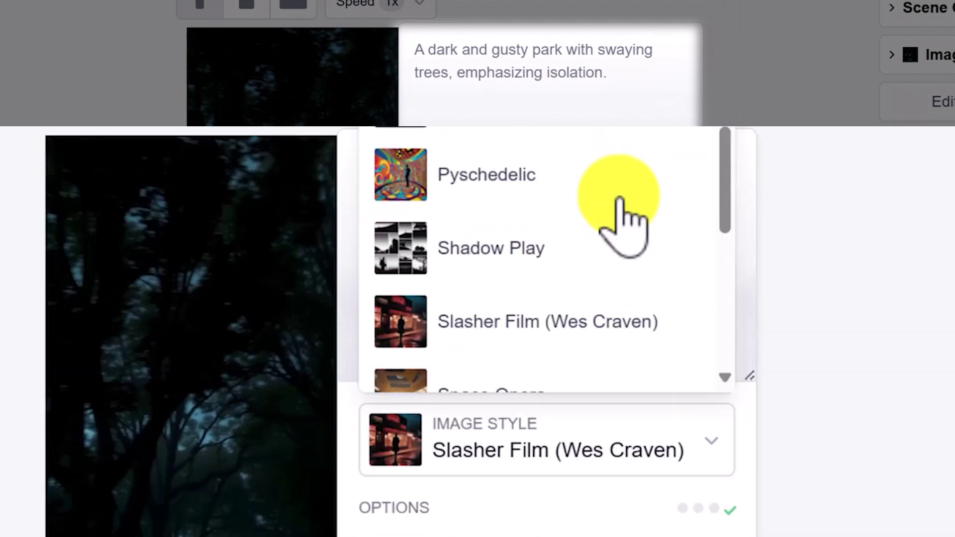
scroll(623, 97, up, 3)
scroll(624, 97, up, 3)
scroll(623, 98, up, 2)
scroll(623, 97, up, 2)
scroll(623, 98, up, 2)
scroll(623, 97, up, 2)
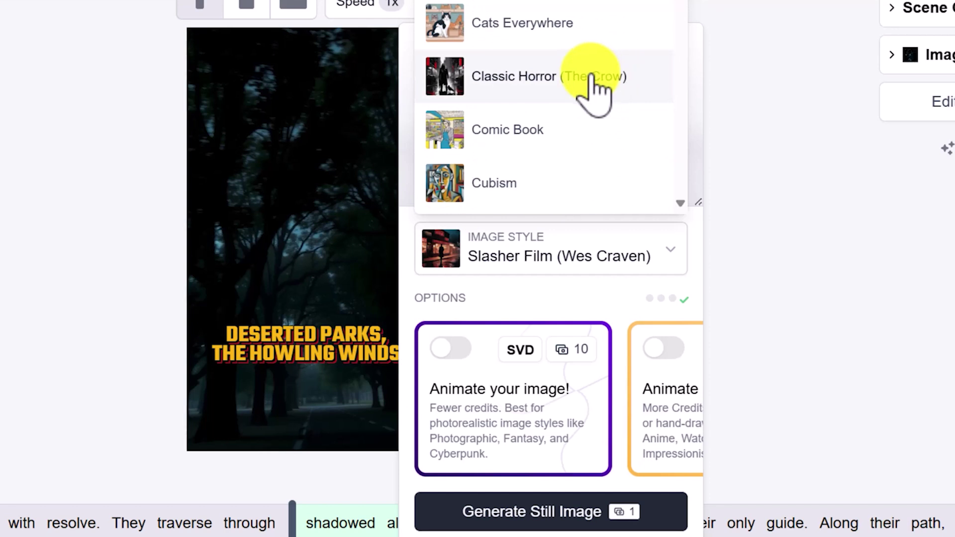
click(593, 79)
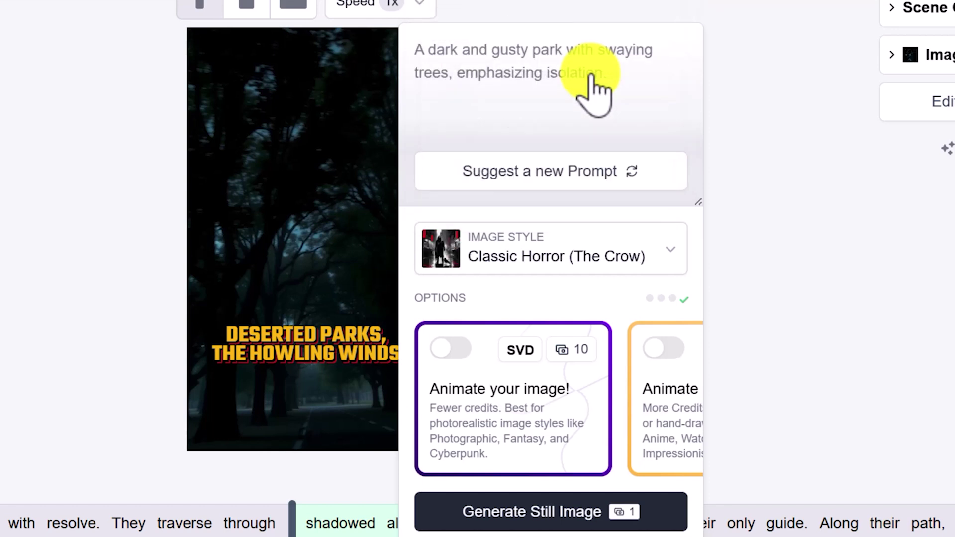
click(632, 82)
key(ctrl+a)
text(A group of confused people hunting in the forest with lanterns. An ominous moon shining through the trees. Cinematic, dark.)
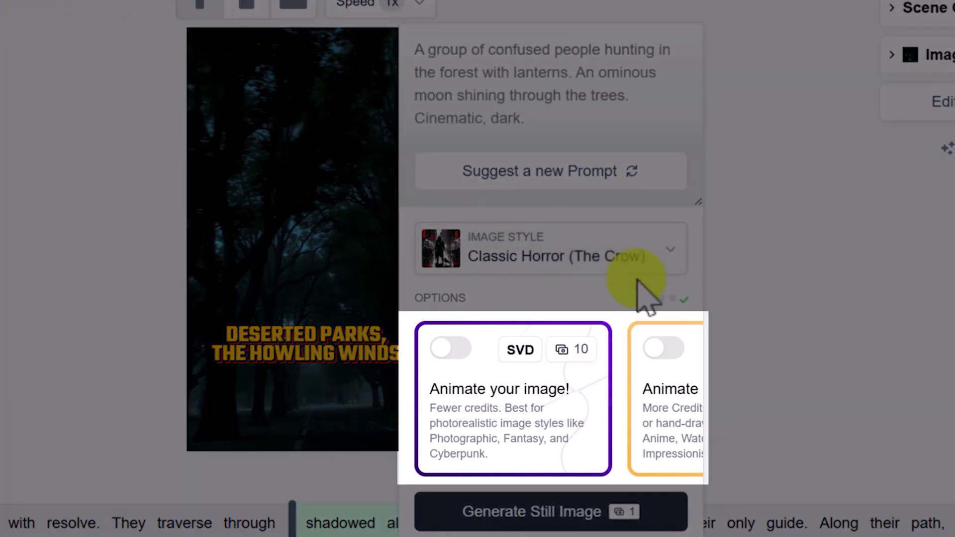
scroll(627, 407, right, 2)
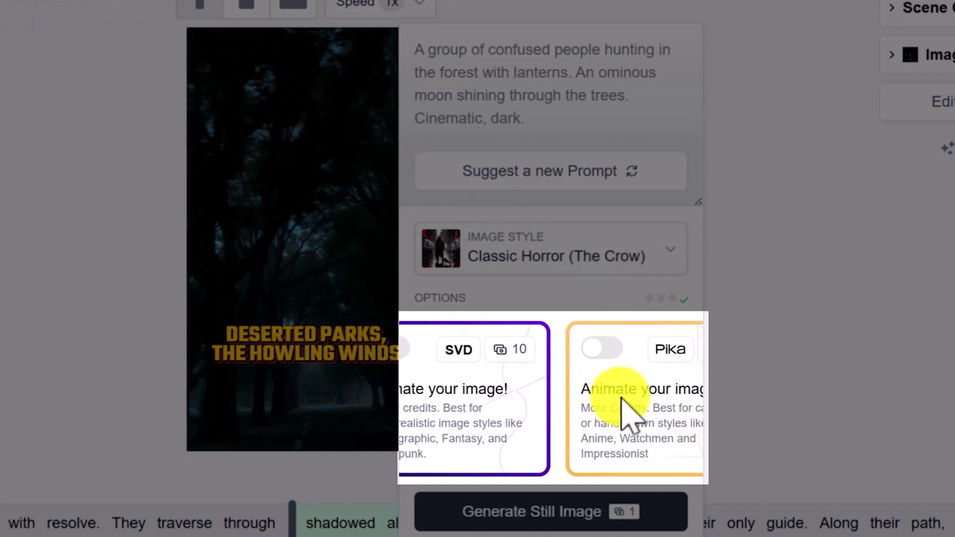
scroll(627, 407, right, 2)
scroll(627, 406, right, 2)
scroll(628, 407, right, 2)
scroll(628, 413, right, 2)
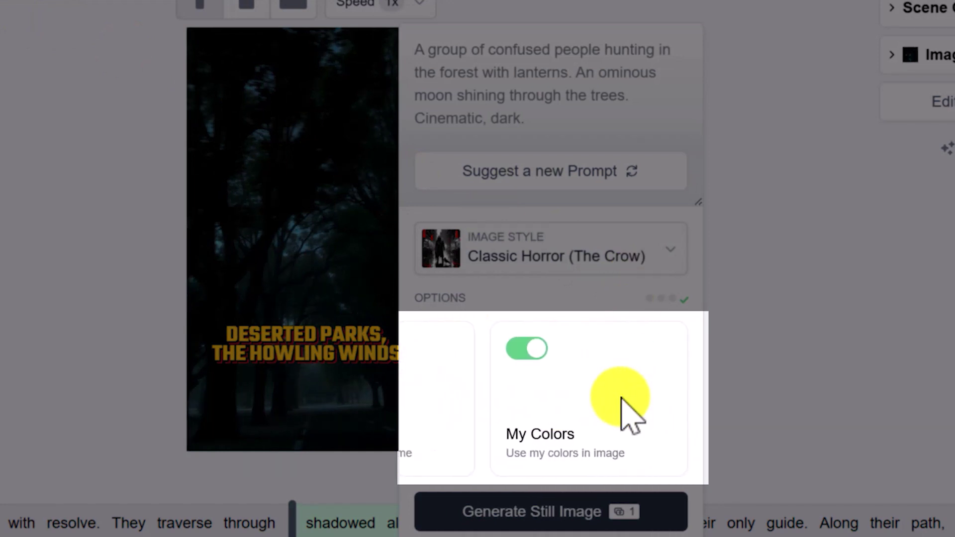
scroll(627, 407, left, 2)
scroll(628, 407, left, 2)
scroll(628, 406, left, 2)
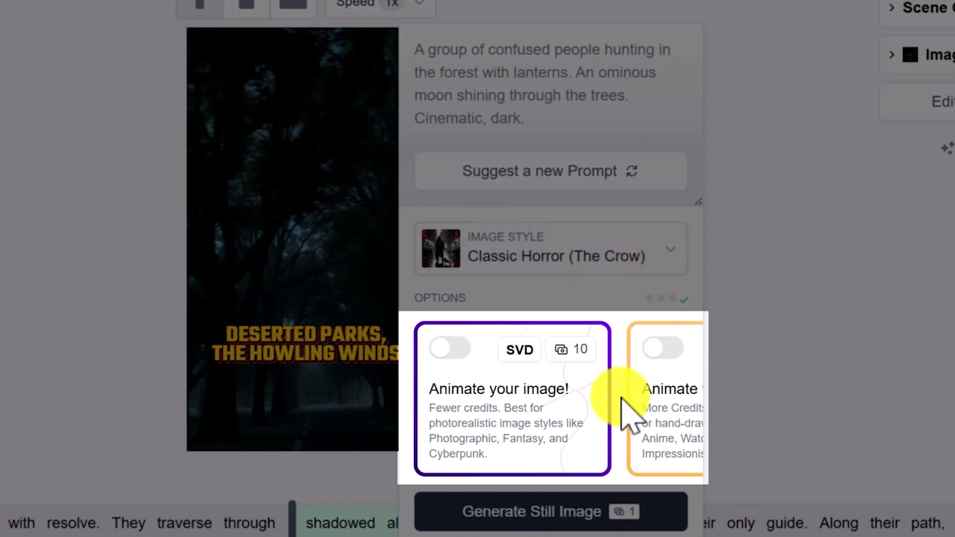
scroll(627, 407, right, 2)
scroll(627, 407, right, 2)
scroll(627, 407, right, 1)
Enable Pika animation, generate the lantern-forest moving clip, and swap it into the scene
click(469, 366)
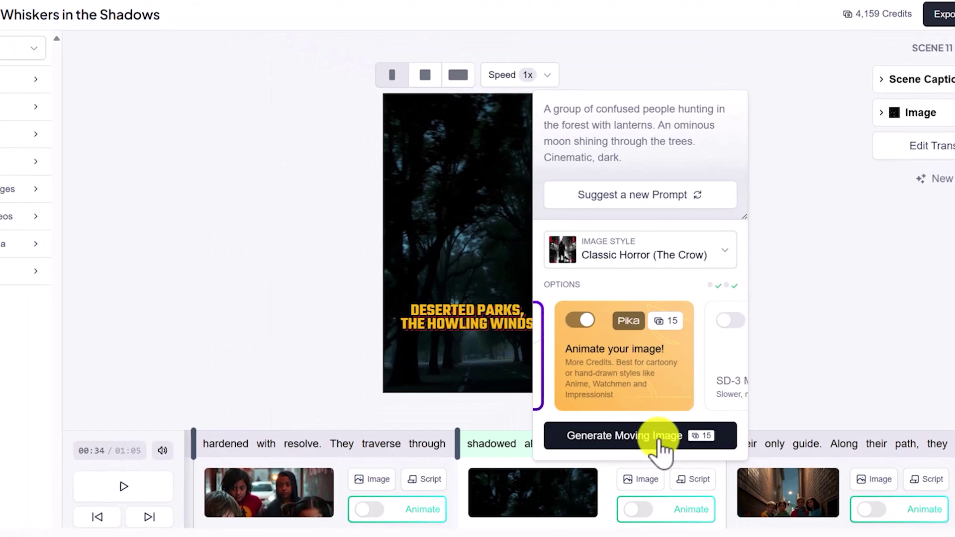
click(661, 441)
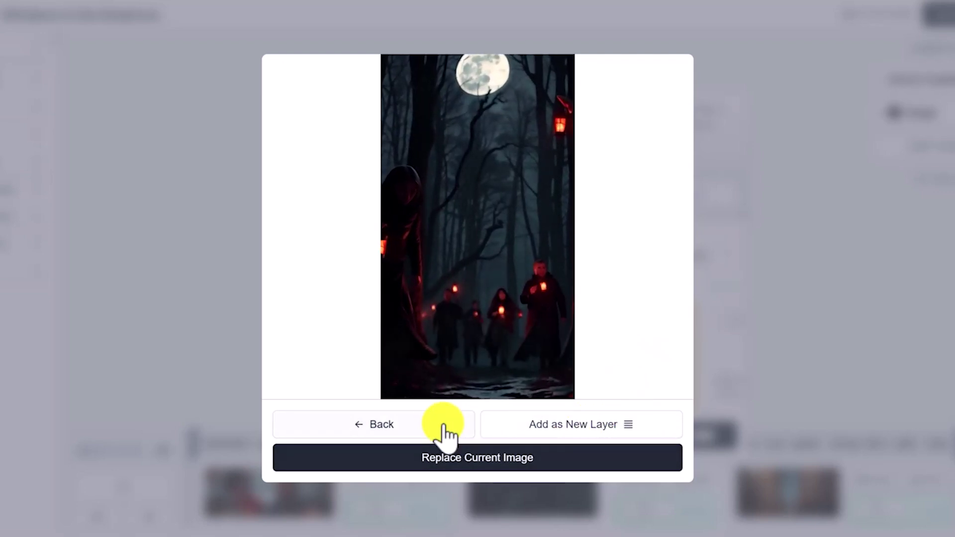
click(547, 459)
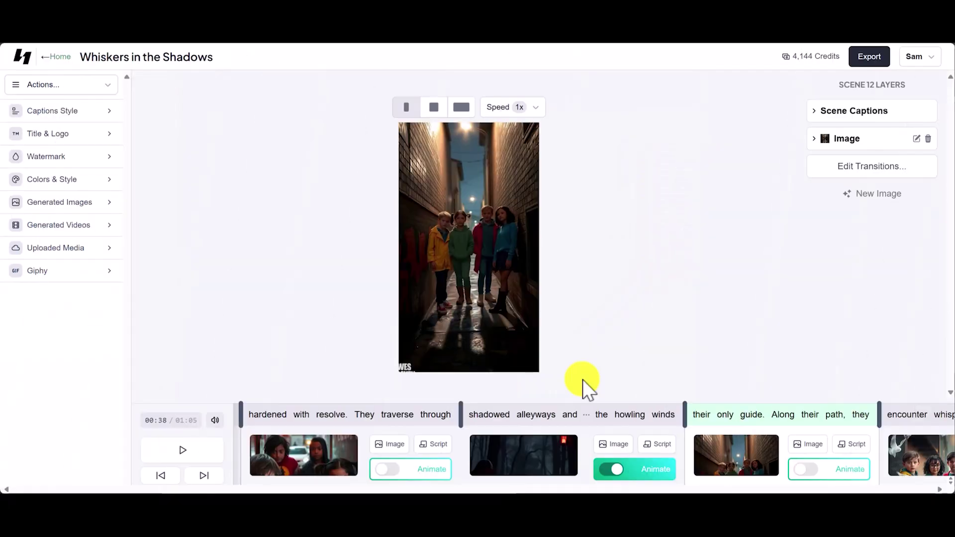
Open the Share Video export dialog with vertical 720×1280 format selected
click(870, 57)
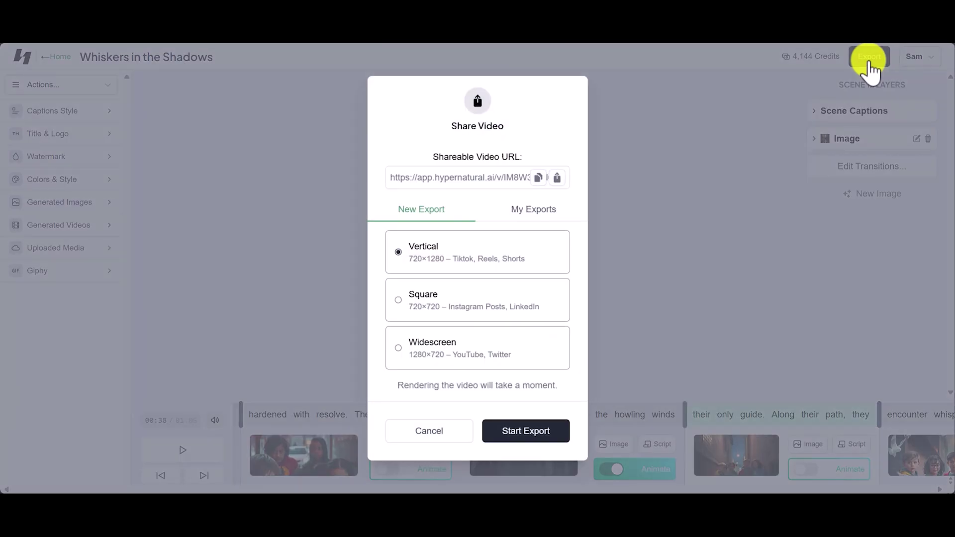